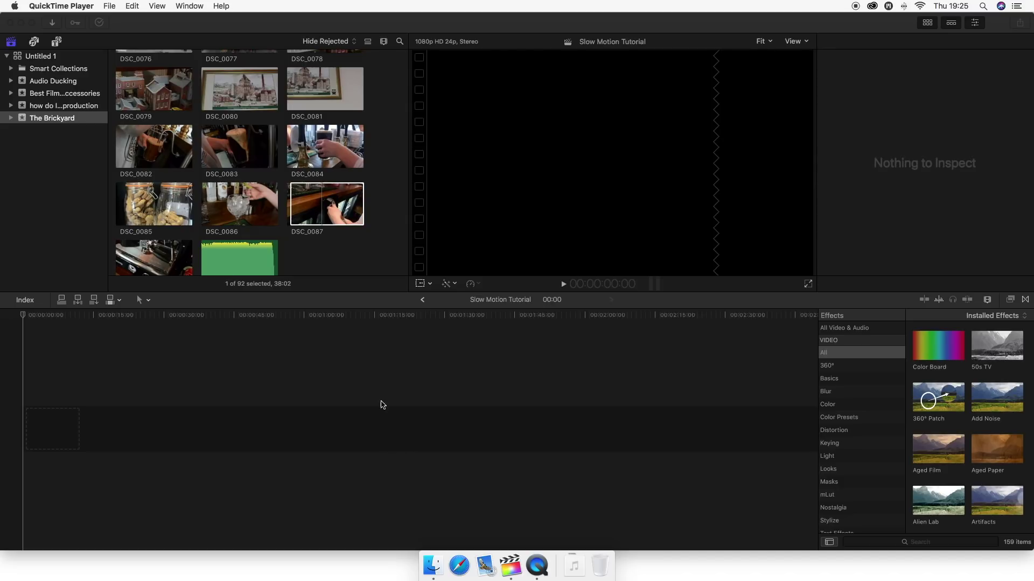
# Place clip DSC_0087 from the browser into the empty Slow Motion Tutorial timeline and deselect it.
pyautogui.scroll(15, 255, 171)
pyautogui.scroll(12, 255, 172)
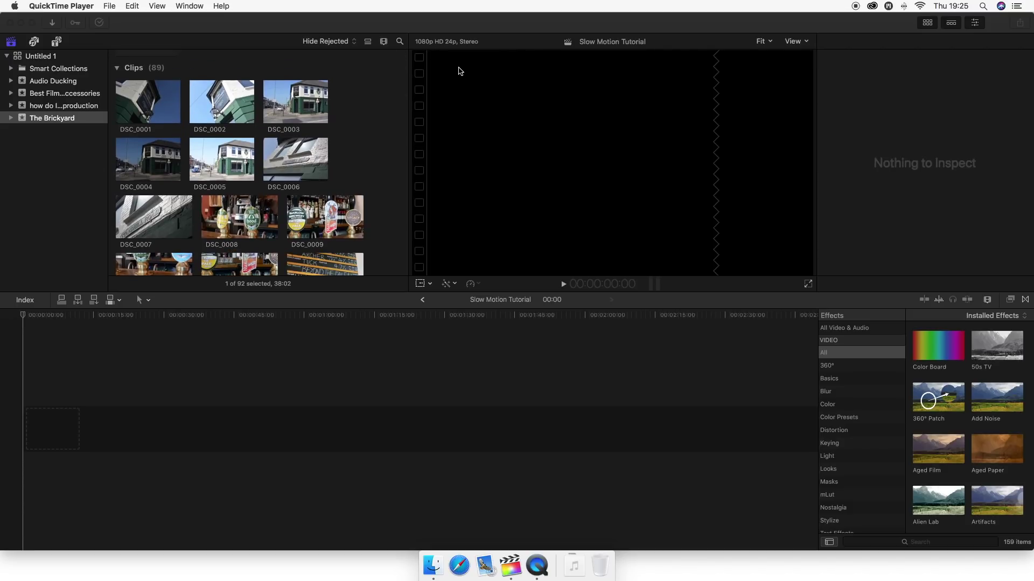
pyautogui.scroll(-15, 372, 145)
pyautogui.scroll(-6, 373, 145)
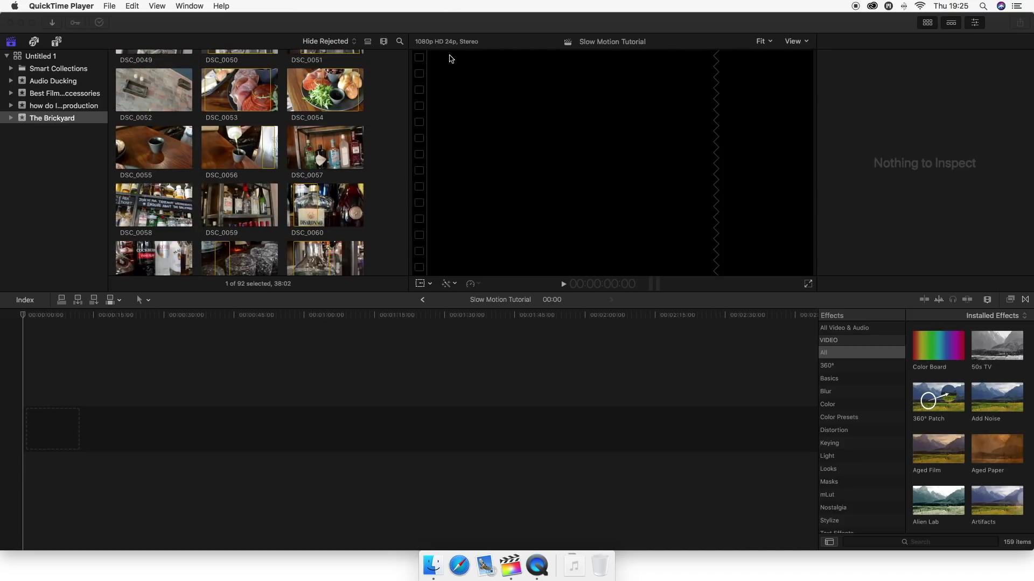
pyautogui.scroll(-6, 387, 188)
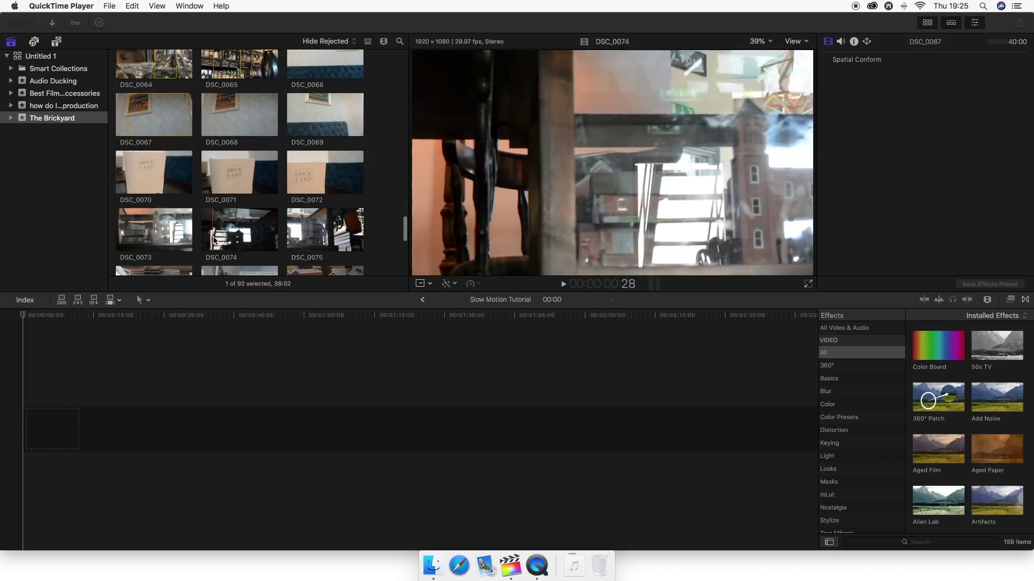
pyautogui.scroll(-10, 277, 235)
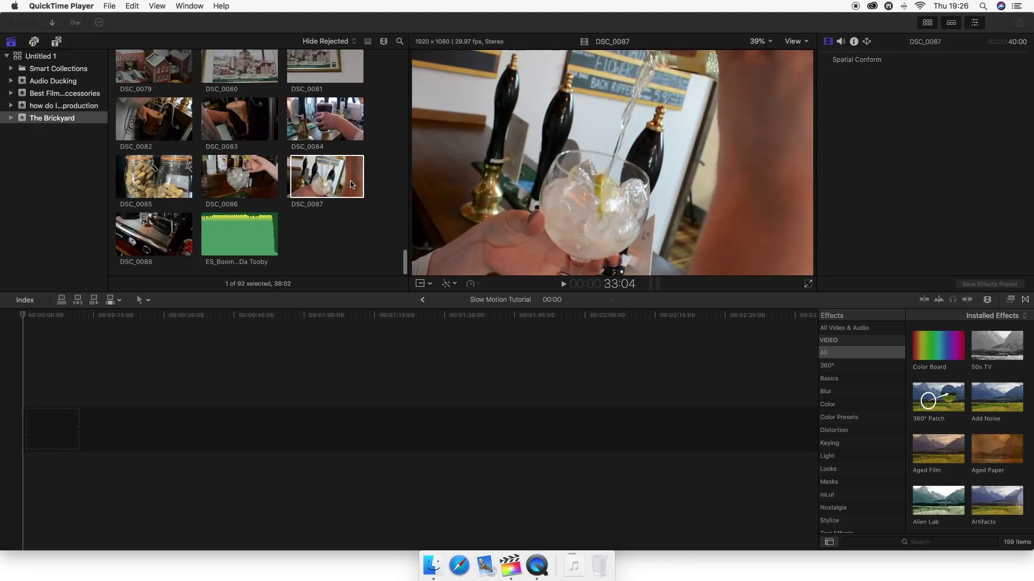
pyautogui.moveTo(345, 184); pyautogui.dragTo(35, 429)
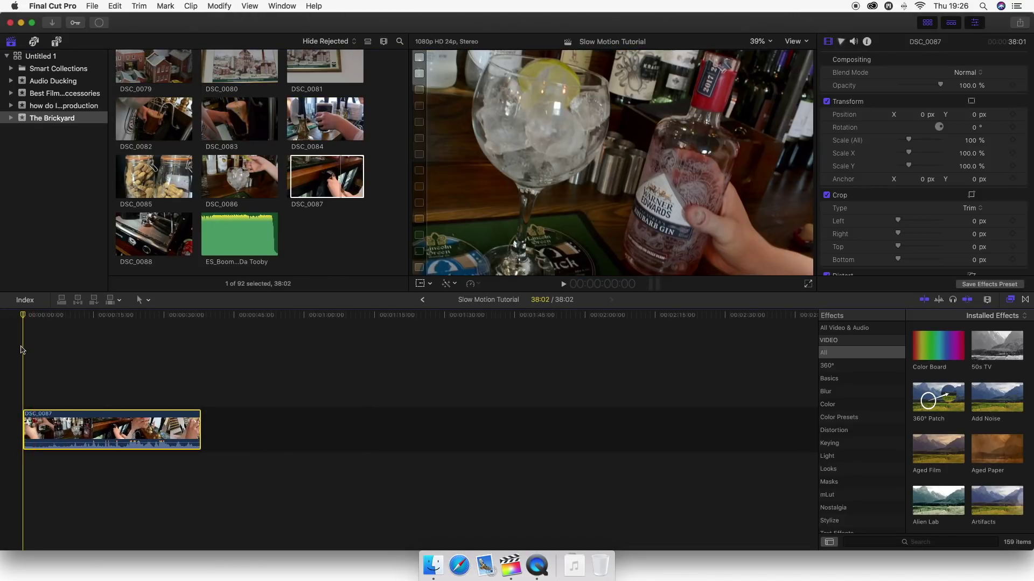
pyautogui.click(22, 350)
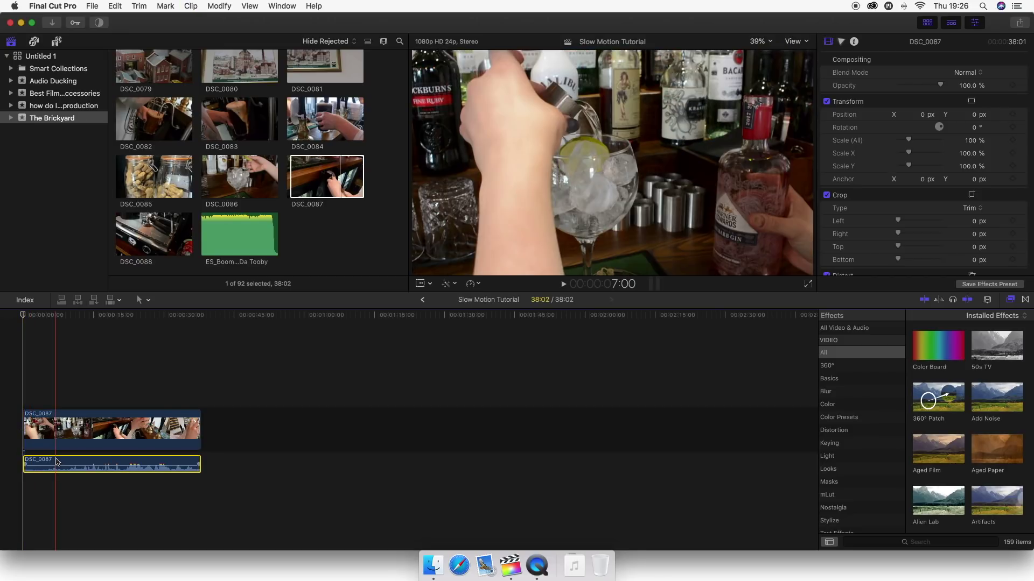
# Return the playhead to the start, then advance it to about 4:03 where the pour begins.
pyautogui.press('super+4')
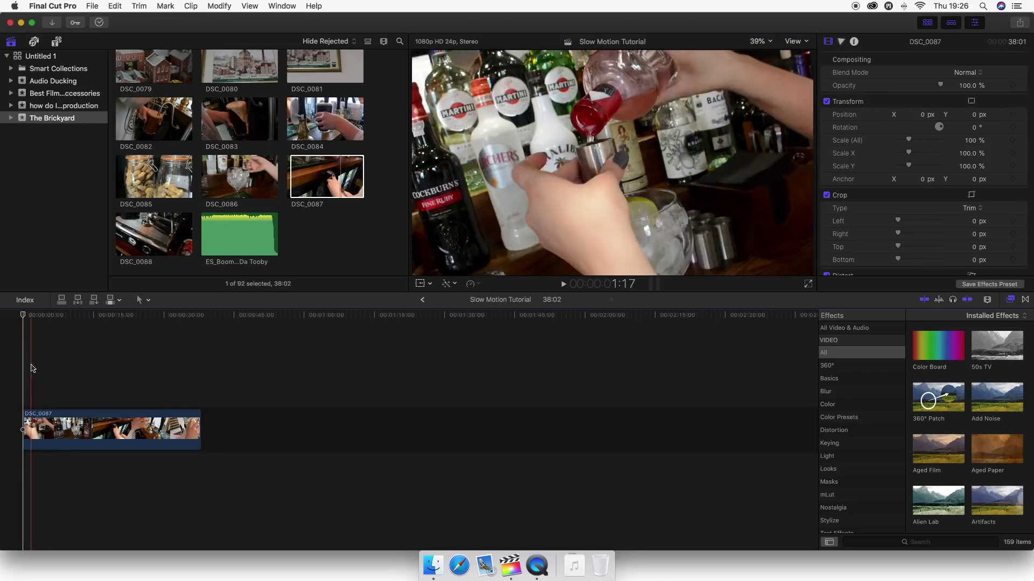
pyautogui.press('Right')
pyautogui.press('Right')
pyautogui.press('Right')
pyautogui.press('Right')
pyautogui.press('Right')
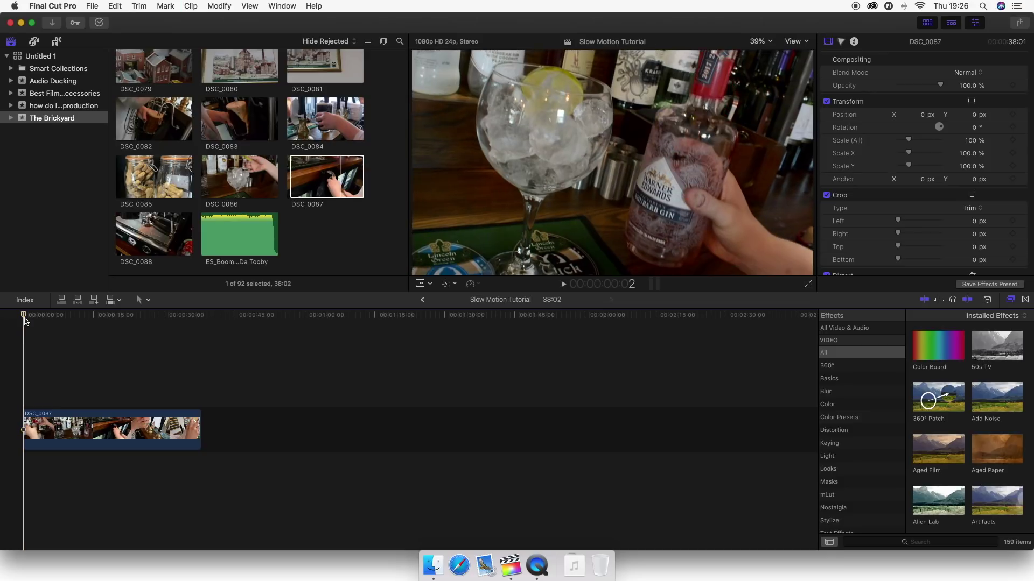
pyautogui.press('Right')
pyautogui.press('Right')
pyautogui.press('Right')
pyautogui.press('Right')
pyautogui.press('Right')
pyautogui.press('Right')
pyautogui.press('Right')
pyautogui.press('Right')
pyautogui.press('Right')
pyautogui.press('Right')
pyautogui.press('Right')
pyautogui.press('Right')
pyautogui.press('Right')
pyautogui.press('Right')
pyautogui.press('Right')
pyautogui.press('Right')
pyautogui.press('Right')
pyautogui.press('Right')
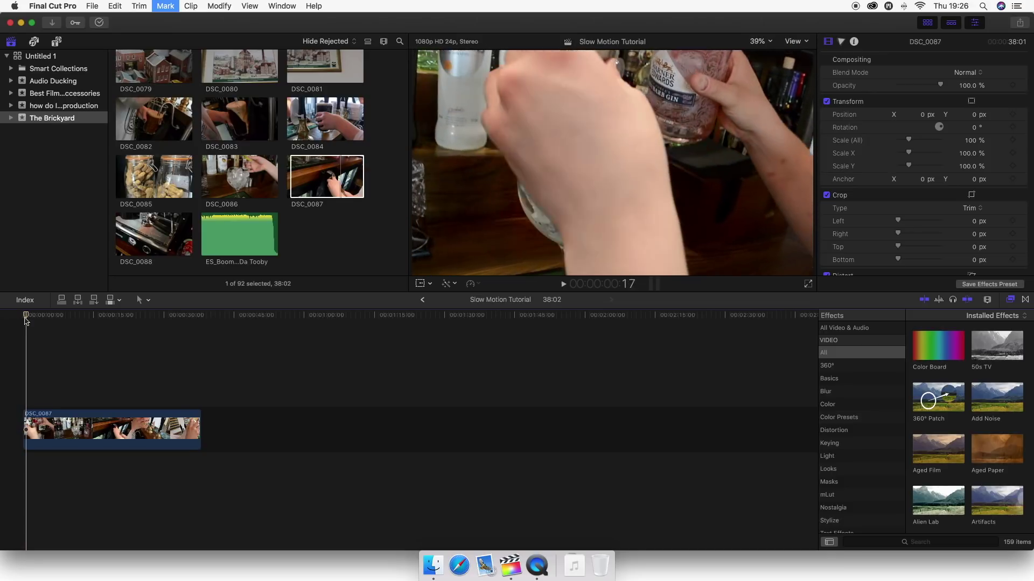
pyautogui.press('Right')
pyautogui.press('Right')
pyautogui.press('Right')
pyautogui.press('Right')
pyautogui.press('Right')
pyautogui.press('Right')
pyautogui.press('Right')
pyautogui.press('Right')
pyautogui.press('Right')
pyautogui.press('Right')
pyautogui.press('Right')
pyautogui.press('Right')
pyautogui.press('Right')
pyautogui.press('Right')
pyautogui.press('Right')
pyautogui.press('Right')
pyautogui.press('Right')
pyautogui.press('Right')
pyautogui.press('Right')
pyautogui.press('Right')
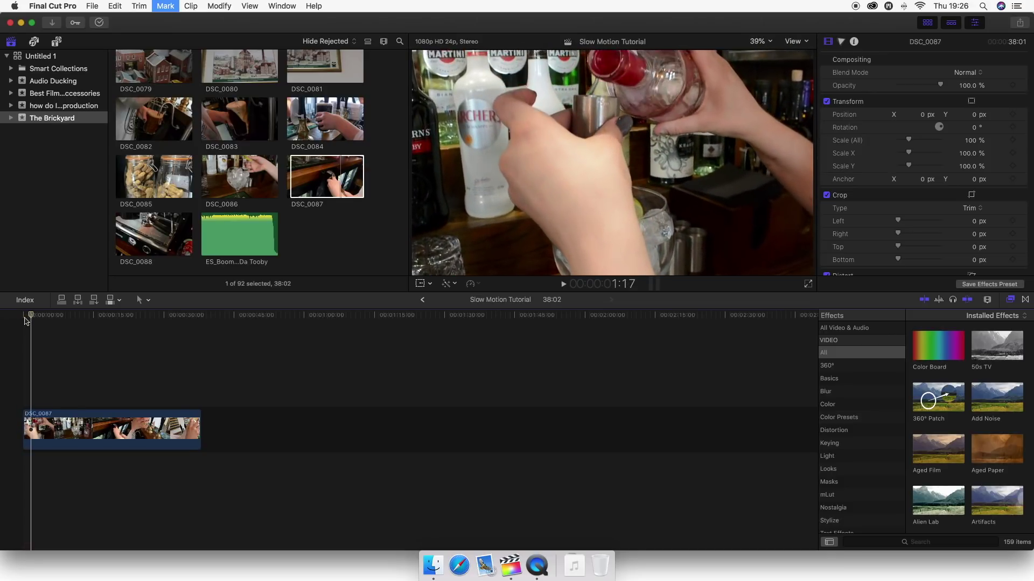
pyautogui.press('Right')
pyautogui.press('Right')
pyautogui.press('Right')
pyautogui.press('Right')
pyautogui.press('Right')
pyautogui.press('Right')
pyautogui.press('Right')
pyautogui.press('Right')
pyautogui.press('Right')
pyautogui.press('Right')
pyautogui.press('Right')
pyautogui.press('Right')
pyautogui.press('Right')
pyautogui.press('Right')
pyautogui.press('Right')
pyautogui.press('Right')
pyautogui.press('Right')
pyautogui.press('Right')
pyautogui.press('Right')
pyautogui.press('Right')
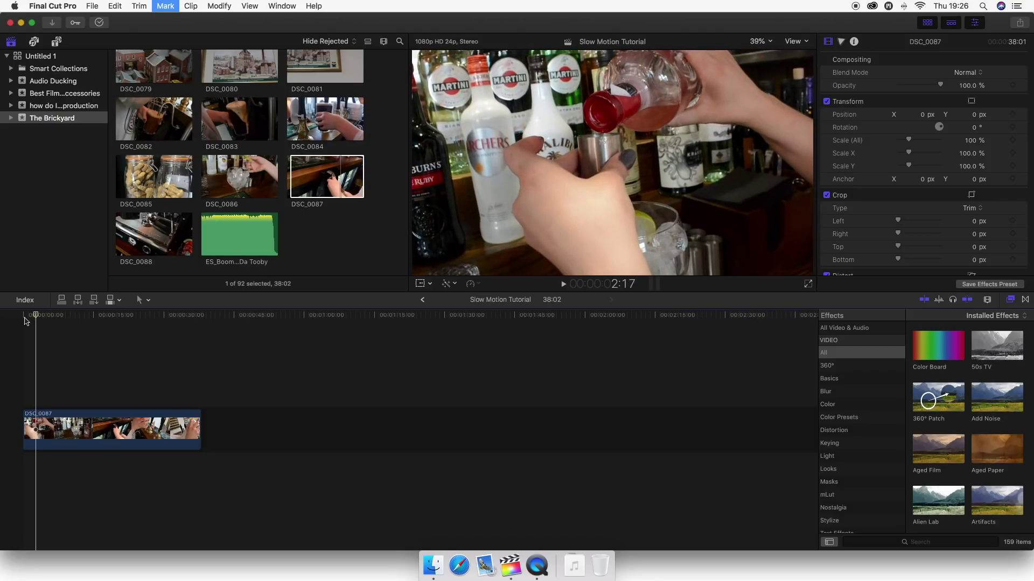
pyautogui.press('Right')
pyautogui.press('Right')
pyautogui.press('Right')
pyautogui.press('Right')
pyautogui.press('Right')
pyautogui.press('Right')
pyautogui.press('Right')
pyautogui.press('Right')
pyautogui.press('Right')
pyautogui.press('Right')
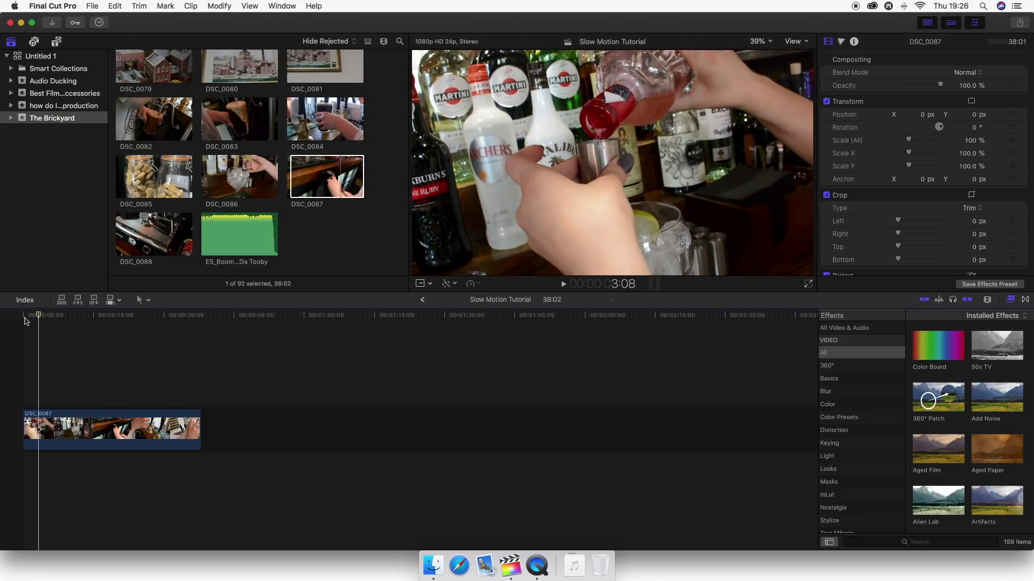
pyautogui.press('Right')
pyautogui.press('Right')
pyautogui.press('Right')
pyautogui.press('Right')
pyautogui.press('Right')
pyautogui.press('Right')
pyautogui.press('Right')
pyautogui.press('Right')
pyautogui.press('Right')
pyautogui.press('Right')
pyautogui.press('Right')
pyautogui.press('Right')
pyautogui.press('Right')
pyautogui.press('Right')
pyautogui.press('Right')
pyautogui.press('Right')
pyautogui.press('Right')
pyautogui.press('Right')
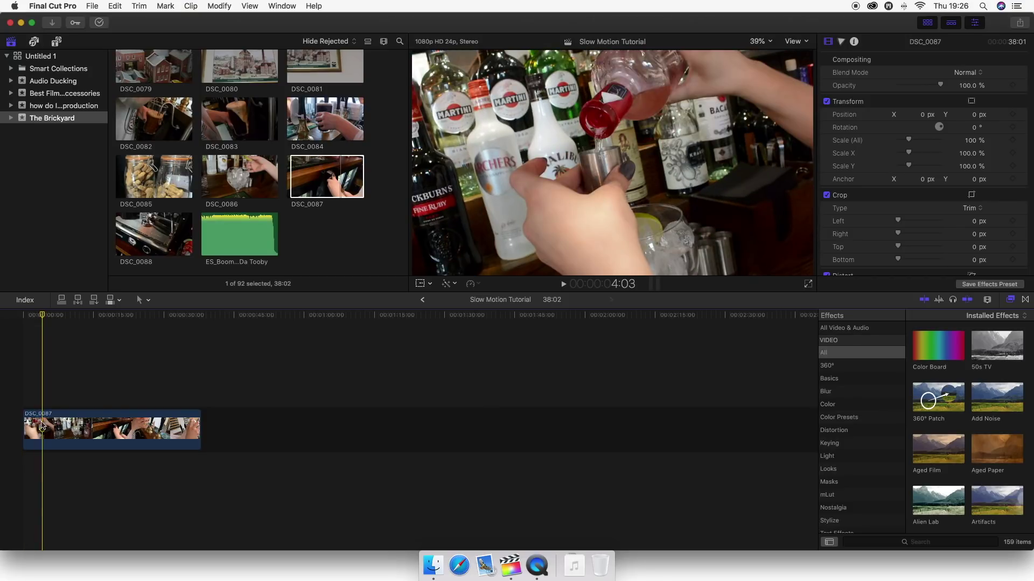
# Blade DSC_0087 at about 4:03 and 5:23 to isolate the pour, then return to the Select tool.
pyautogui.press('b')
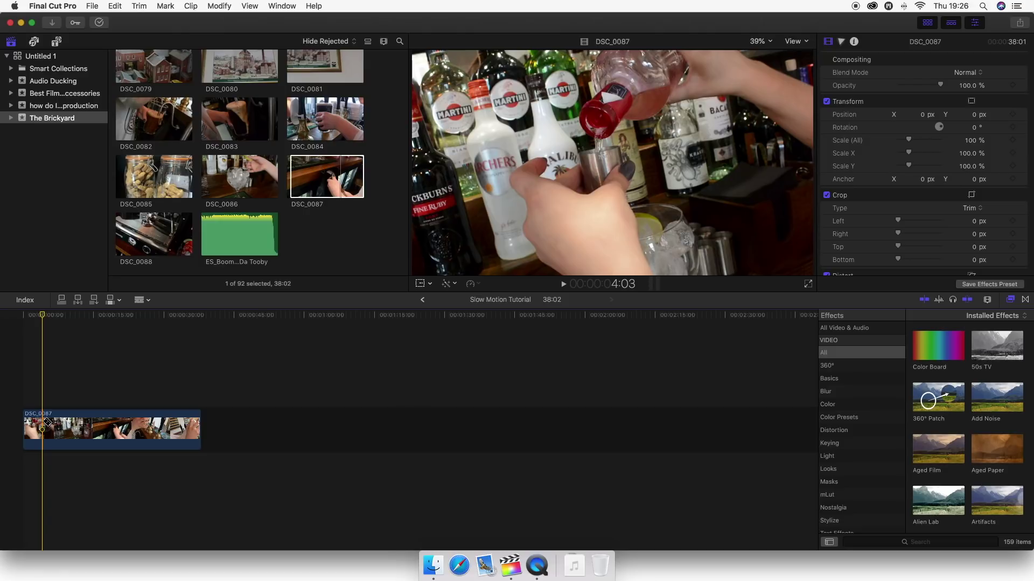
pyautogui.click(45, 423)
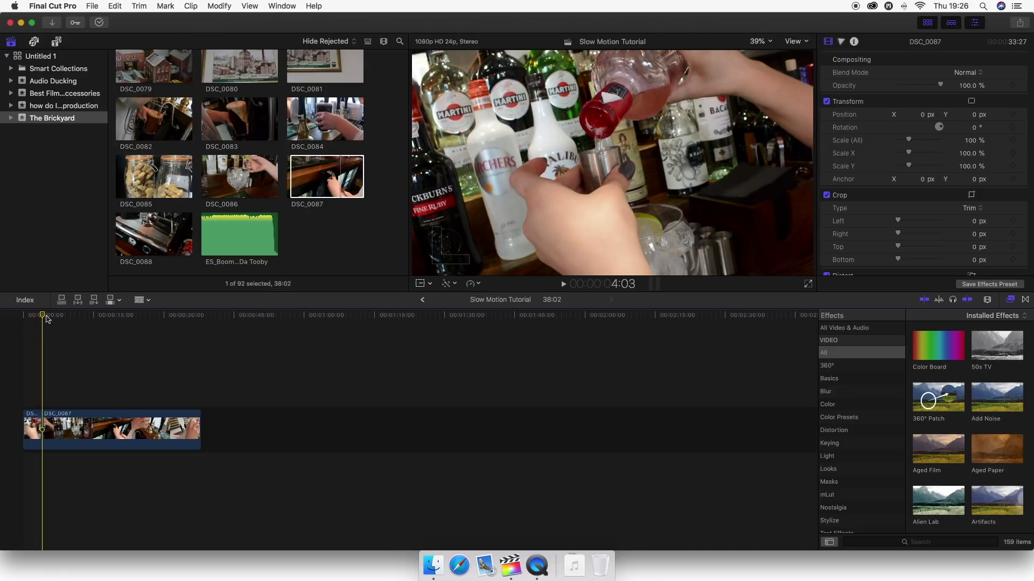
pyautogui.moveTo(46, 319); pyautogui.dragTo(53, 319)
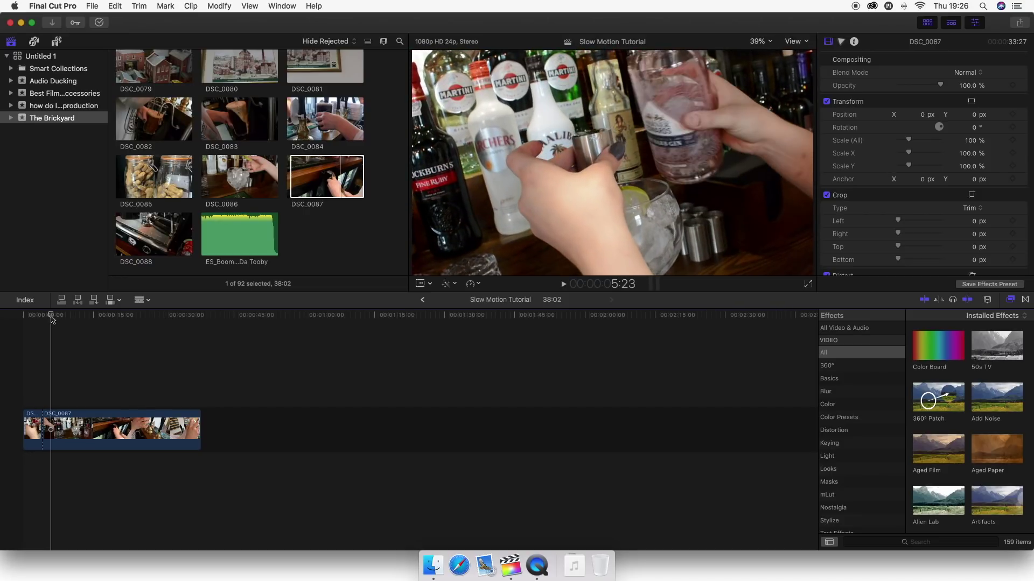
pyautogui.click(56, 439)
pyautogui.press('a')
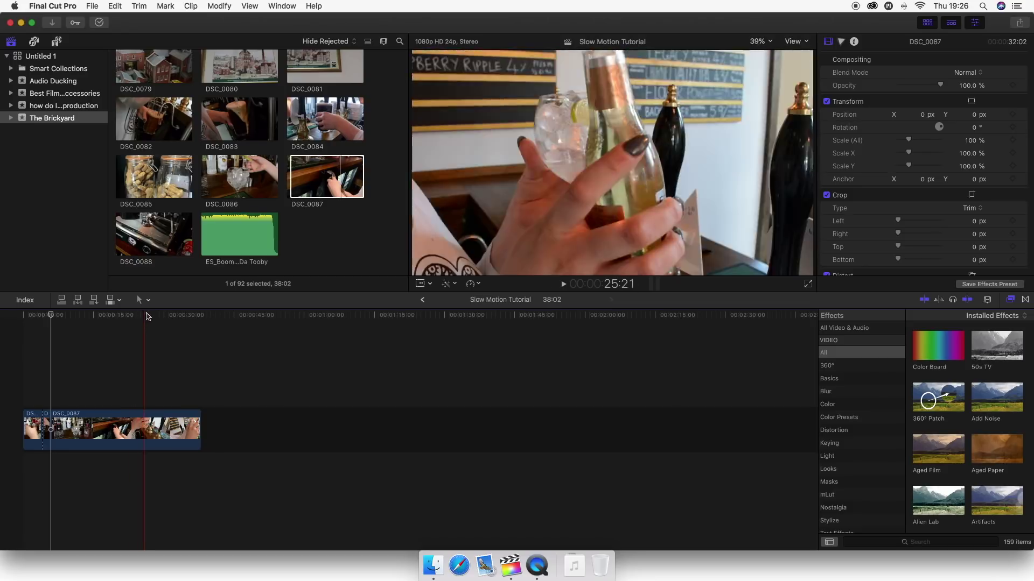
pyautogui.click(141, 300)
pyautogui.click(182, 318)
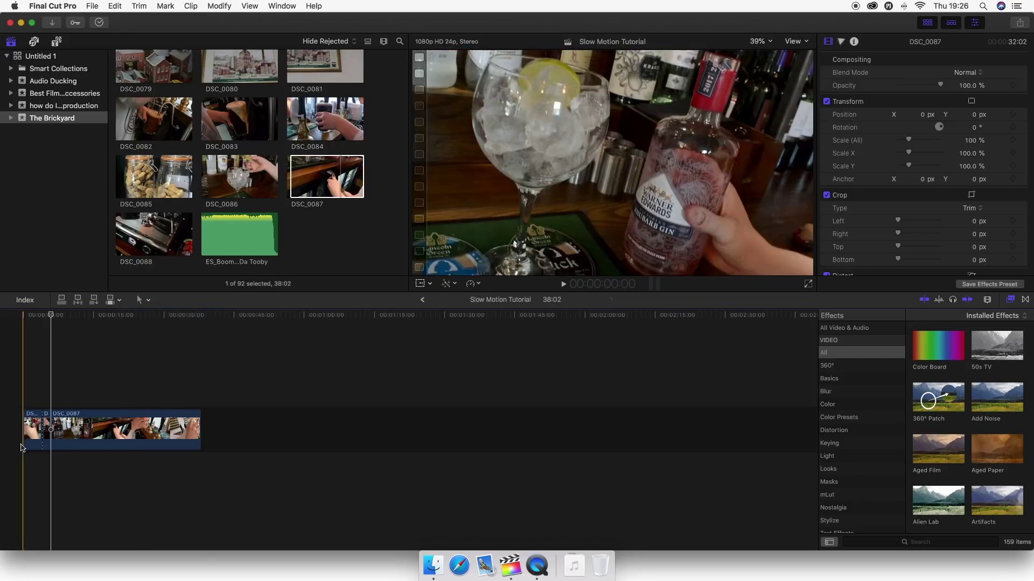
# Select the short pour segment between 4:03 and 5:23 in the timeline.
pyautogui.click(46, 429)
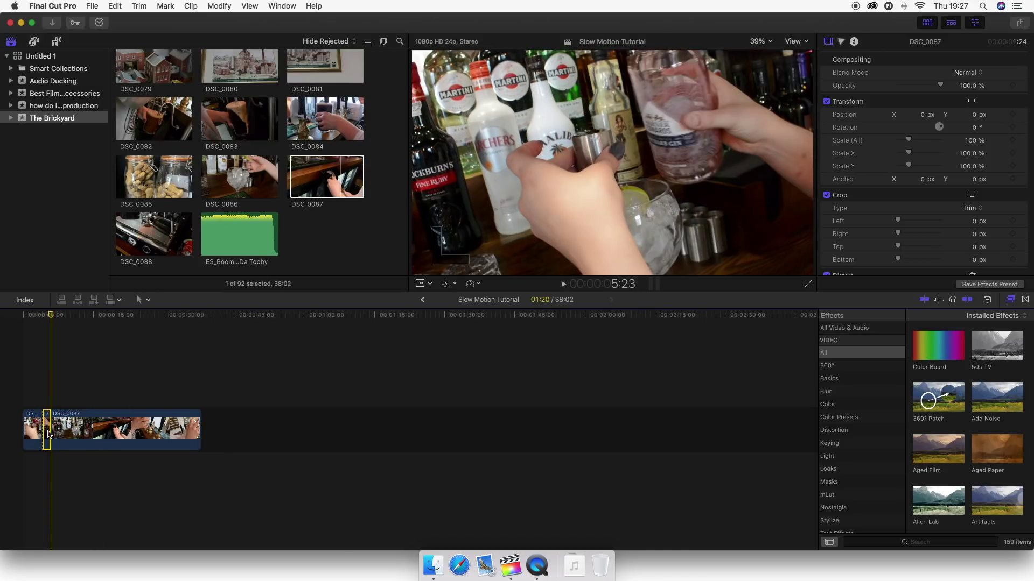
# Retime the selected pour segment to Slow 25%, lengthening the project to 43:14.
pyautogui.click(479, 285)
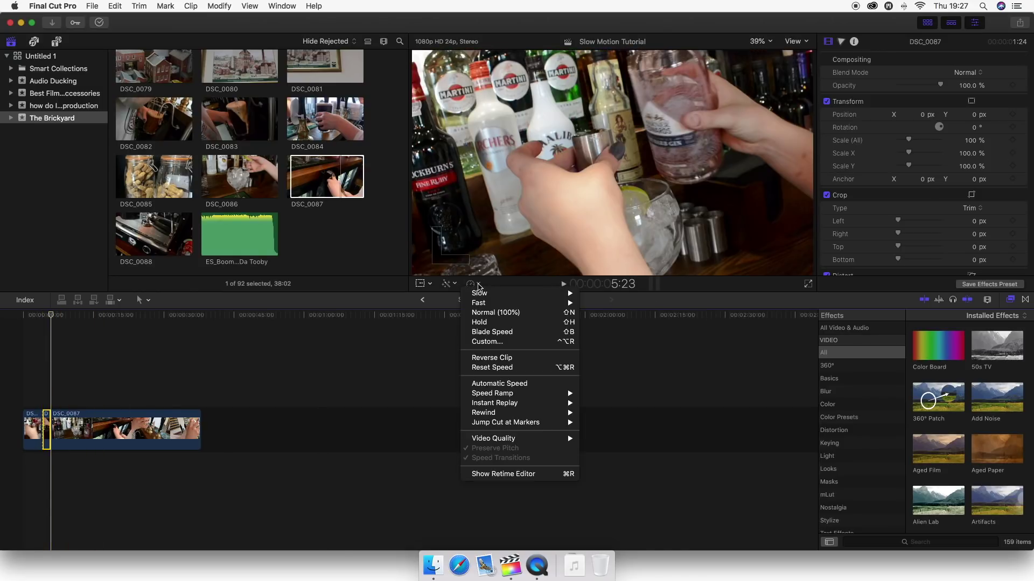
pyautogui.moveTo(500, 295)
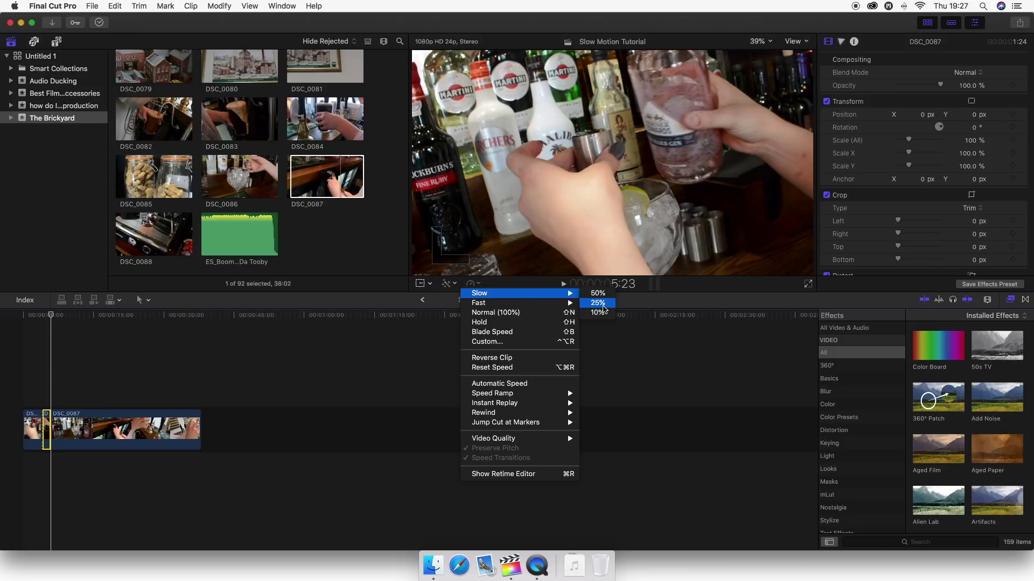
pyautogui.click(598, 303)
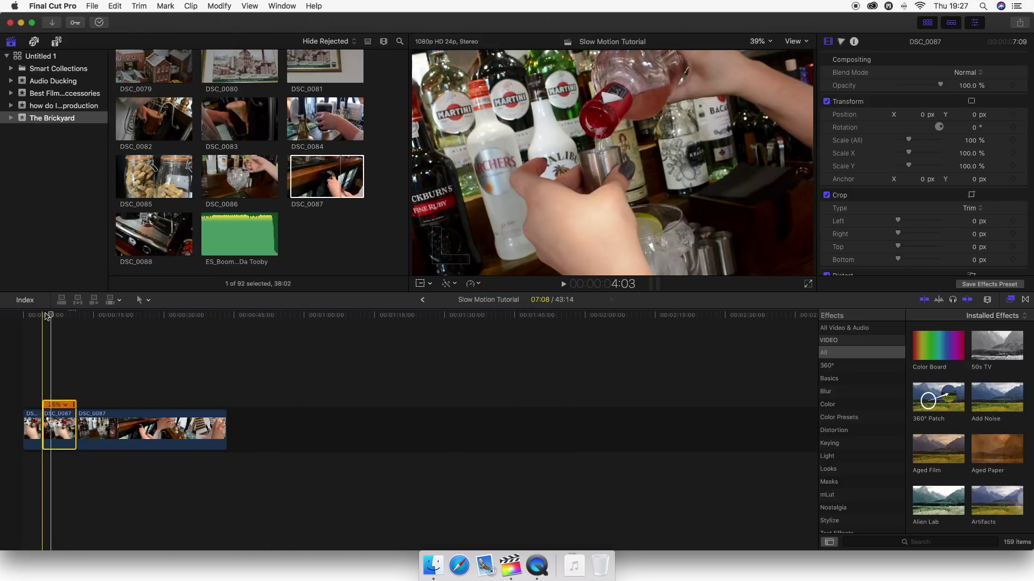
pyautogui.click(47, 316)
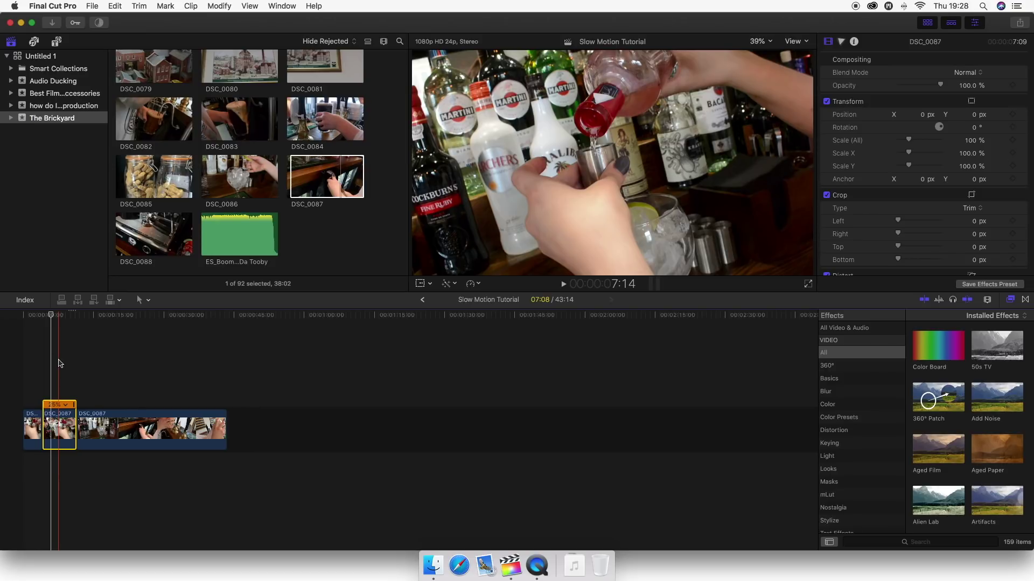
pyautogui.click(43, 315)
pyautogui.press('space')
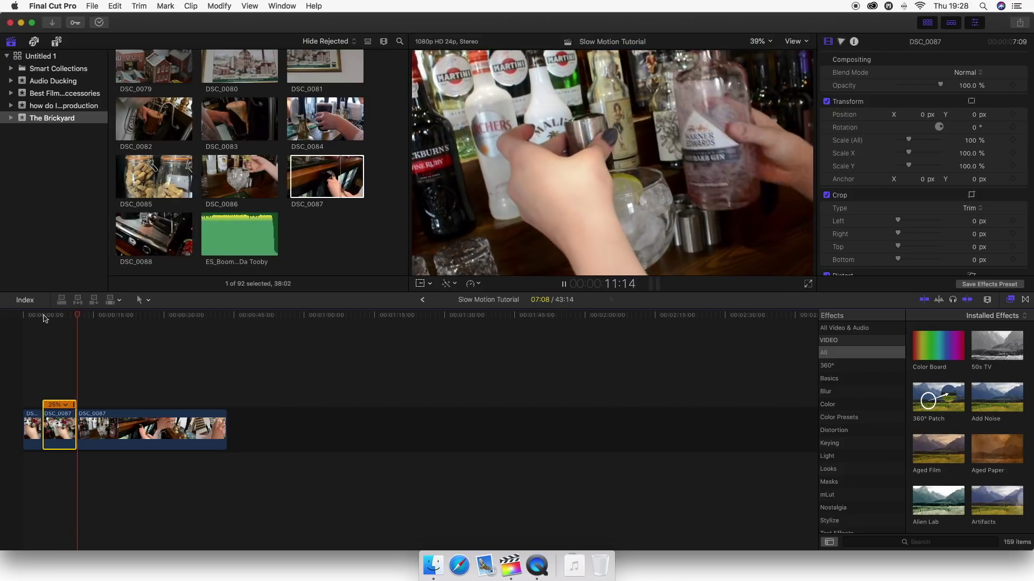
pyautogui.moveTo(44, 318); pyautogui.dragTo(52, 317)
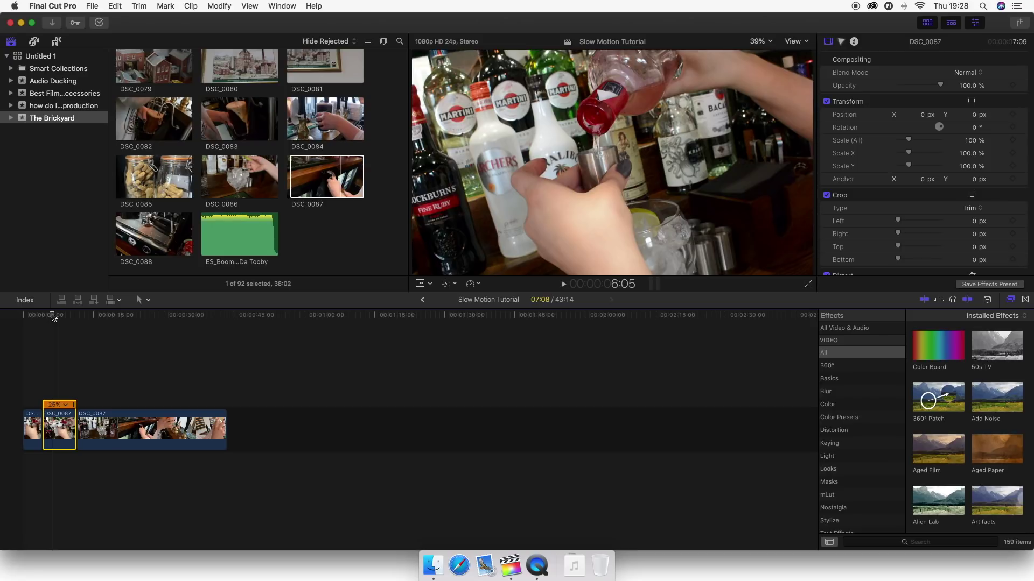
# With the playhead in the slowed segment, set its Retime Video Quality to Optical Flow.
pyautogui.click(52, 316)
pyautogui.moveTo(53, 316); pyautogui.dragTo(49, 316)
pyautogui.click(478, 284)
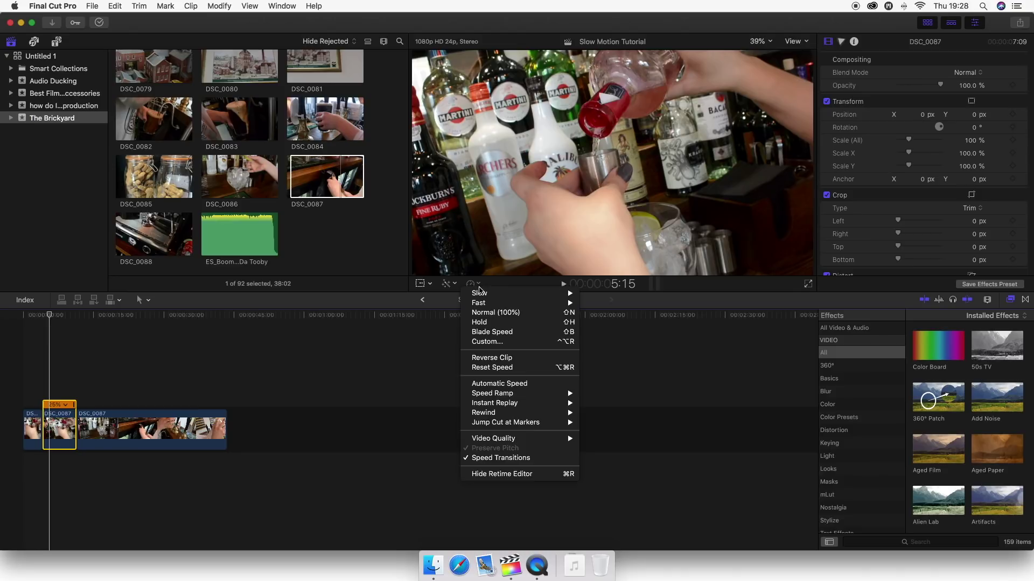
pyautogui.moveTo(562, 439)
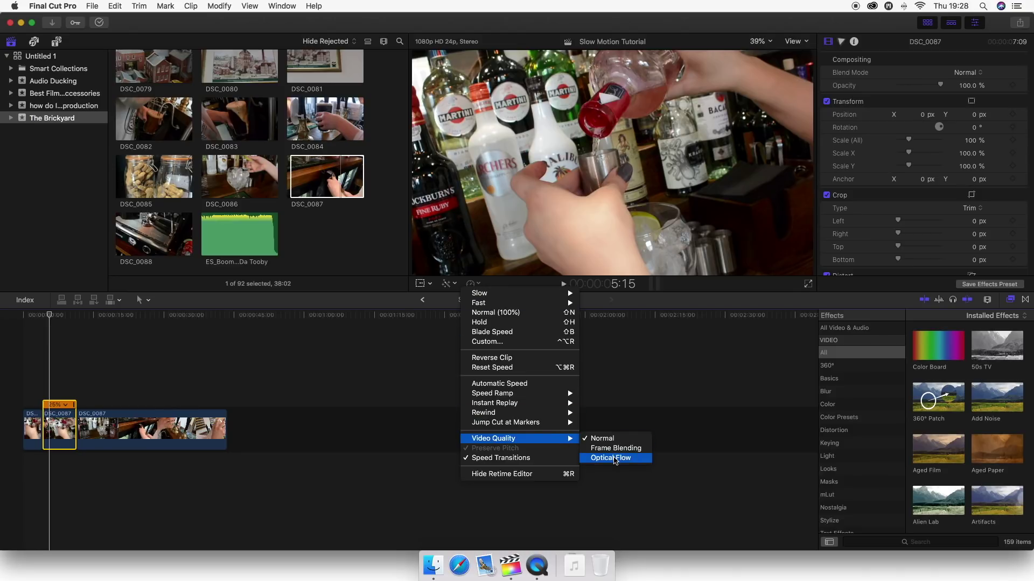
pyautogui.click(611, 458)
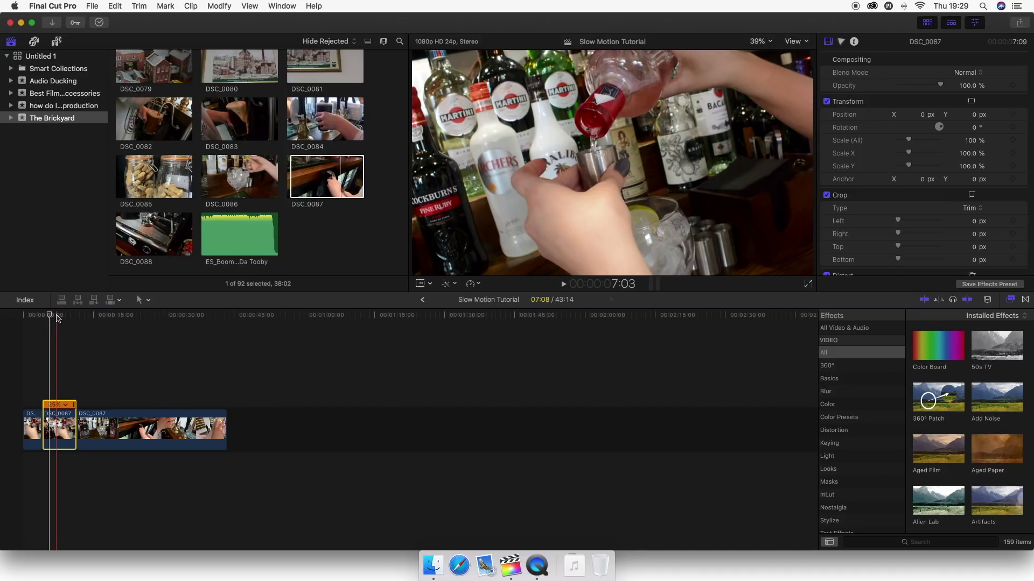
pyautogui.click(32, 317)
pyautogui.press('space')
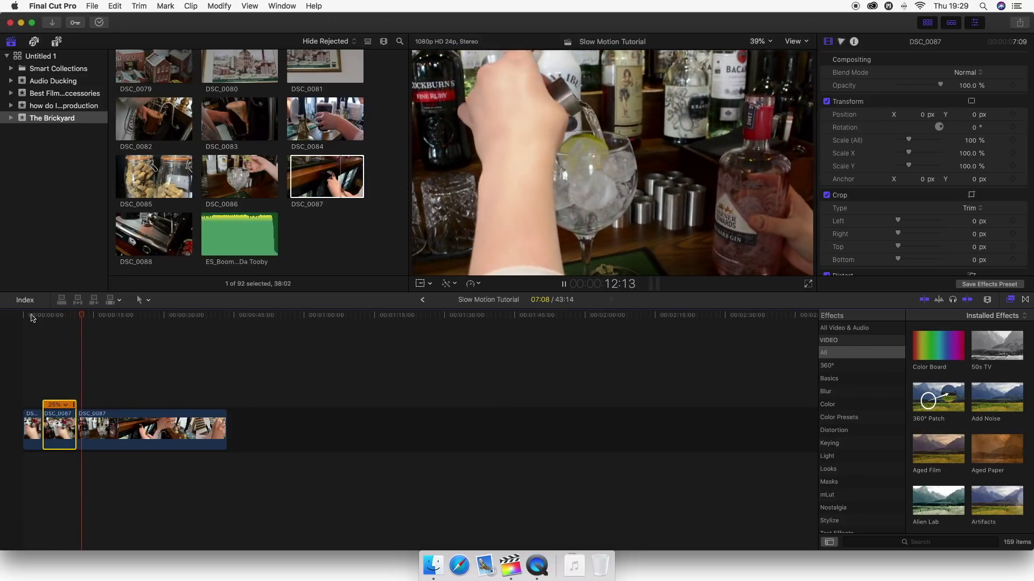
pyautogui.press('space')
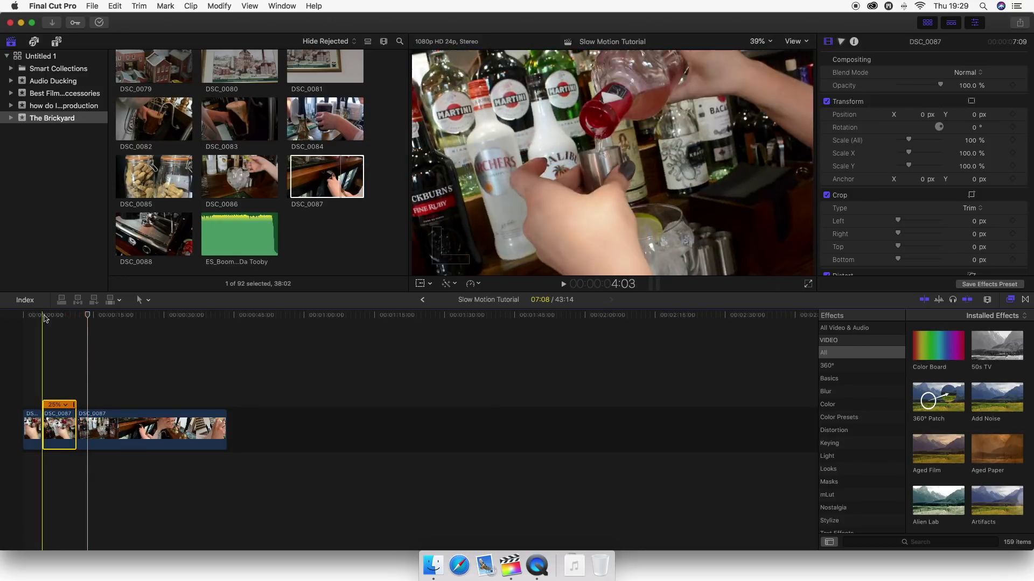